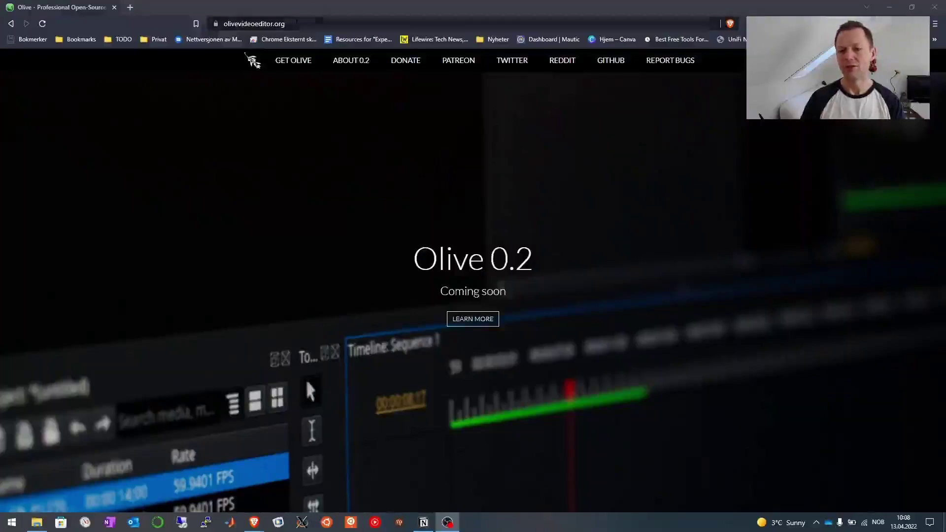
- Request the Olive 0.1 Windows Portable (64-bit) zip from the Olive website's download page
{"action": "key", "text": "alt+Tab"}
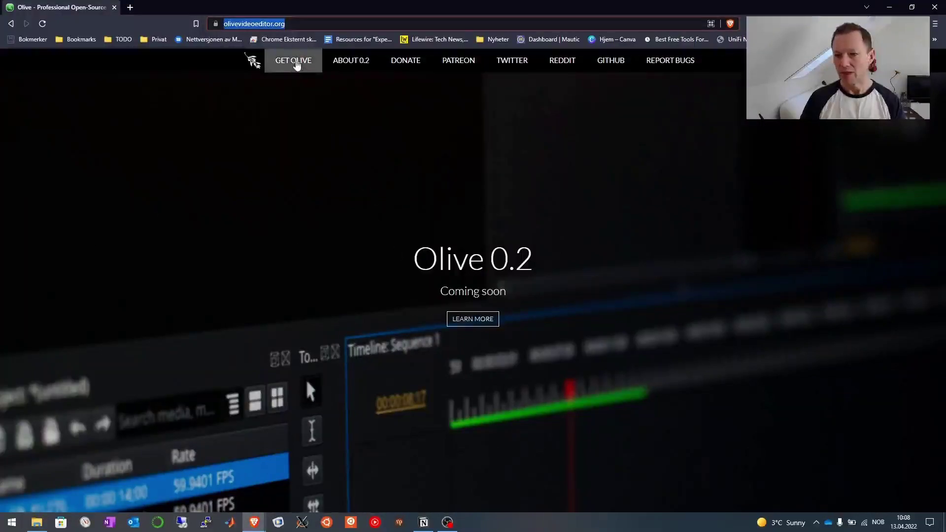
{"action": "left_click", "coordinate": [295, 62]}
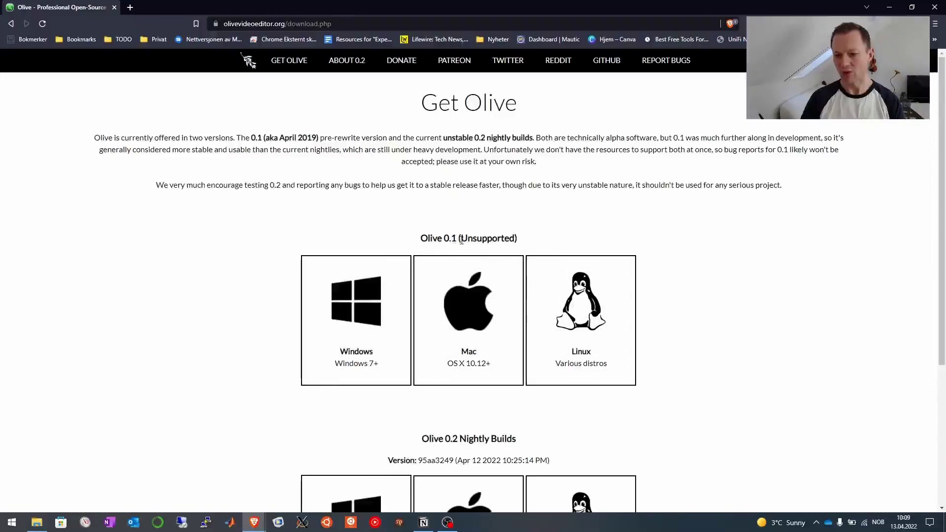
{"action": "left_click", "coordinate": [363, 327]}
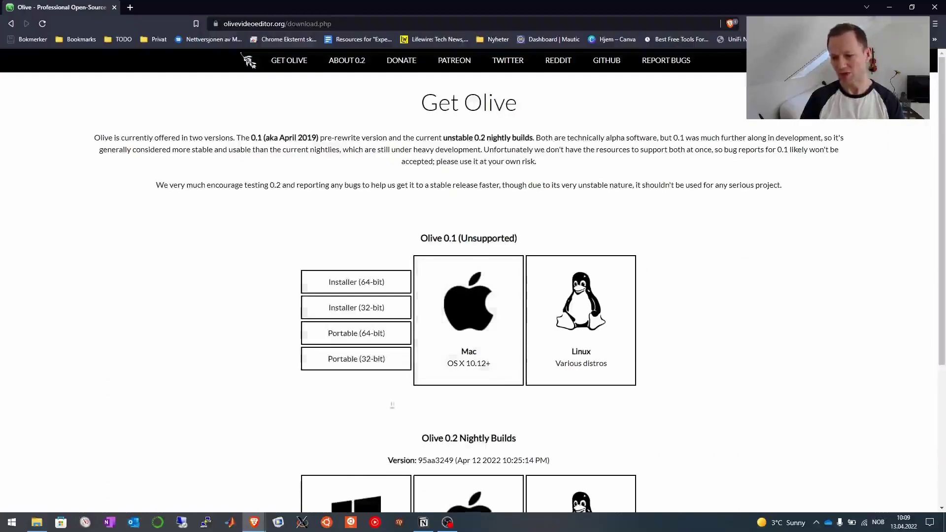
{"action": "left_click", "coordinate": [354, 335]}
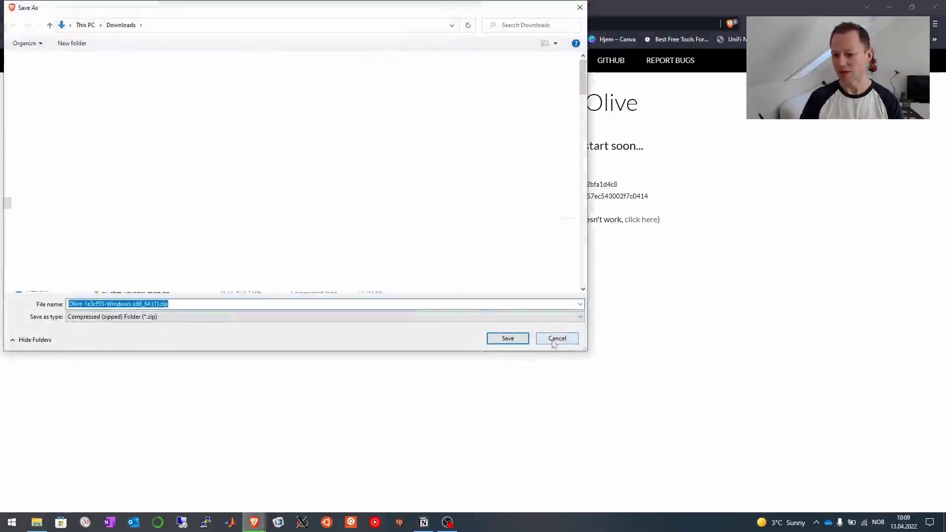
- Cancel the download prompt and open the desktop olive folder maximized in File Explorer
{"action": "left_click", "coordinate": [555, 341]}
{"action": "left_click", "coordinate": [890, 6]}
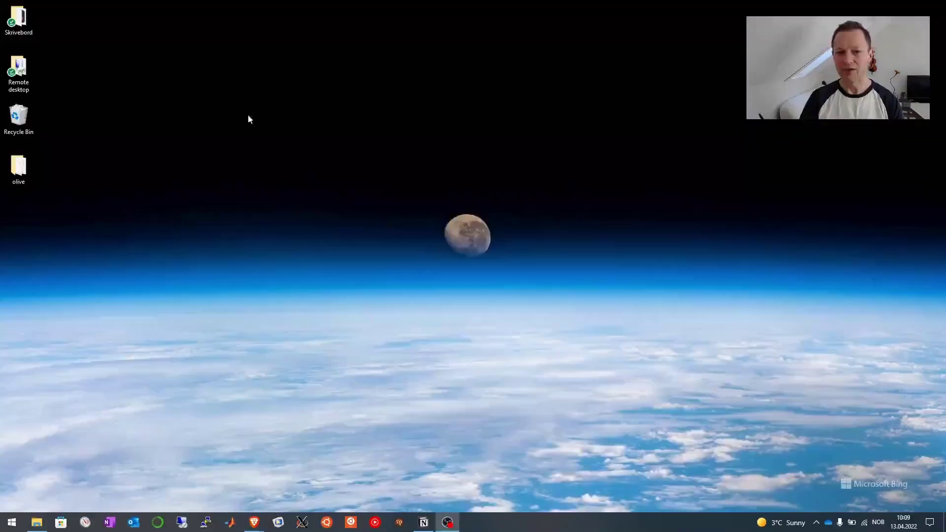
{"action": "double_click", "coordinate": [28, 179]}
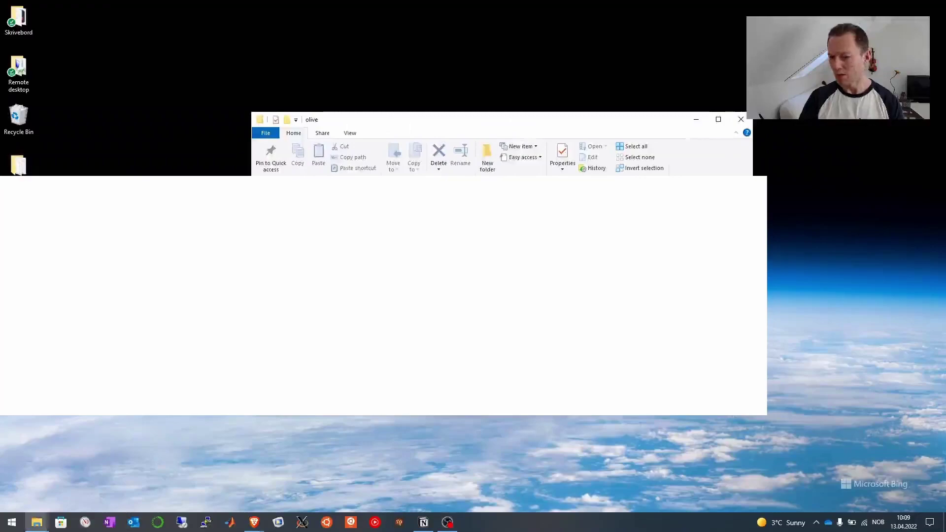
{"action": "left_click", "coordinate": [719, 119]}
- Launch olive-editor.exe from the olive folder
{"action": "scroll", "coordinate": [717, 243], "scroll_direction": "down", "scroll_amount": 15}
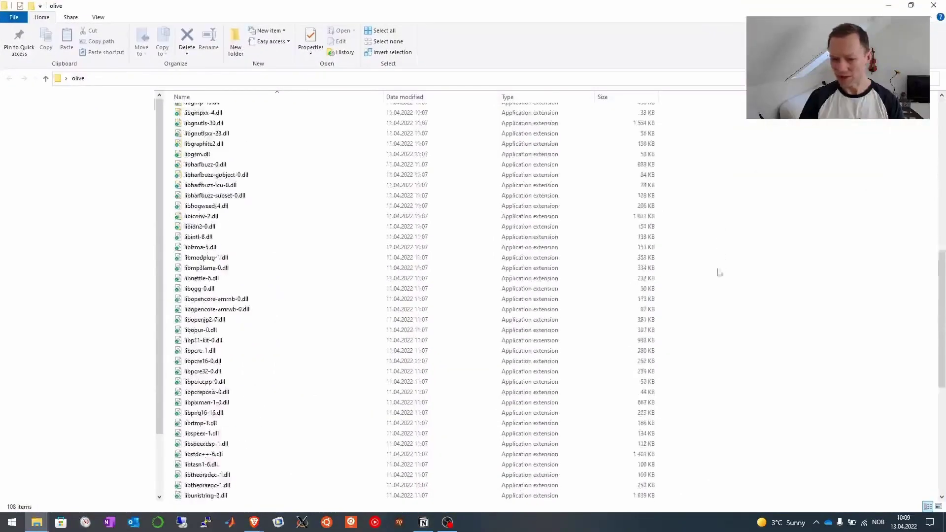
{"action": "scroll", "coordinate": [718, 277], "scroll_direction": "down", "scroll_amount": 9}
{"action": "left_click", "coordinate": [197, 352]}
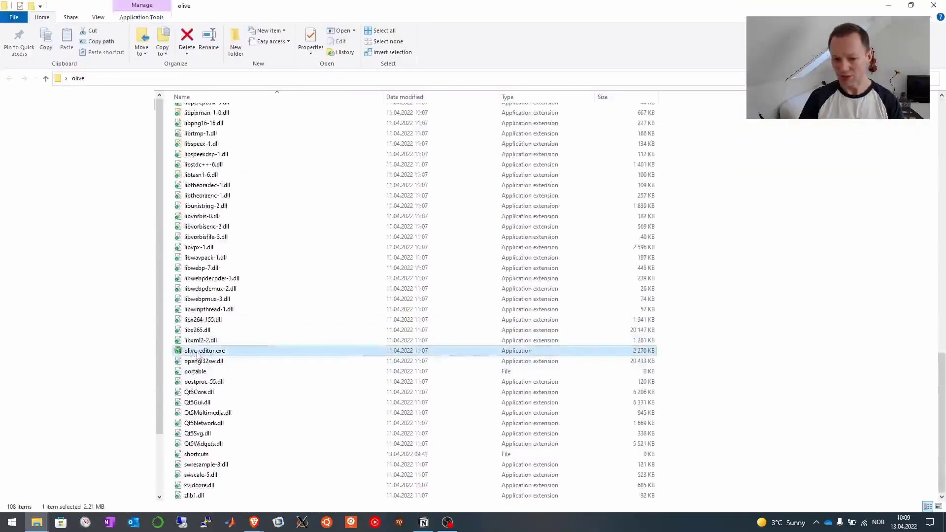
{"action": "double_click", "coordinate": [197, 352]}
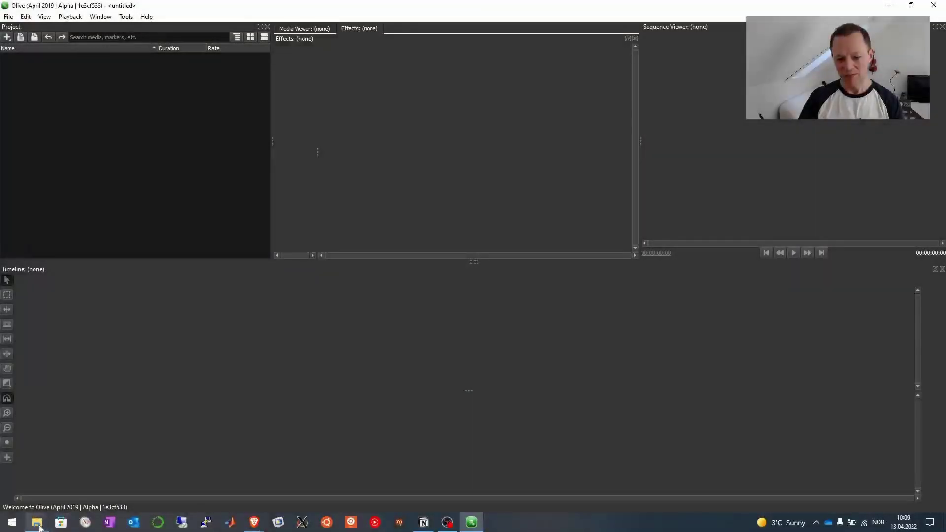
{"action": "left_click", "coordinate": [59, 482]}
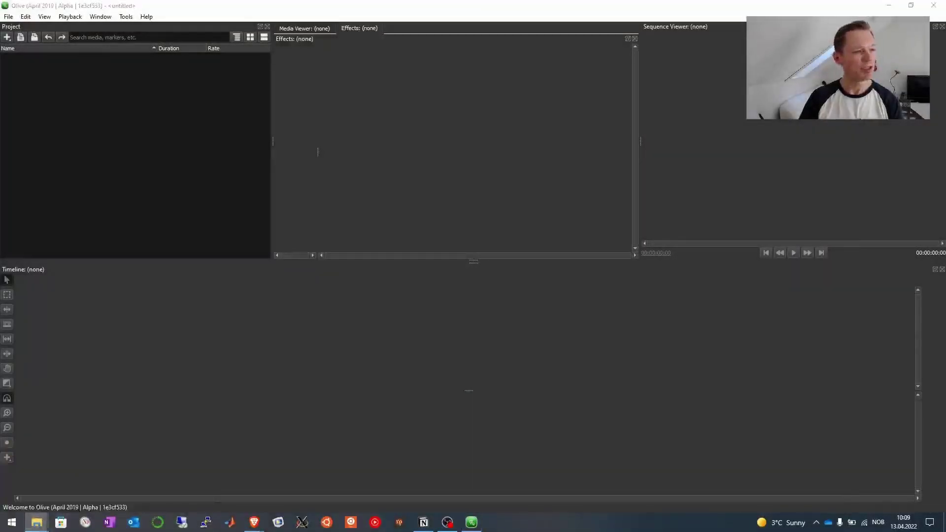
{"action": "left_click_drag", "start_coordinate": [66, 89], "coordinate": [105, 354]}
{"action": "left_click_drag", "start_coordinate": [325, 392], "coordinate": [331, 294]}
{"action": "left_click_drag", "start_coordinate": [337, 336], "coordinate": [345, 493]}
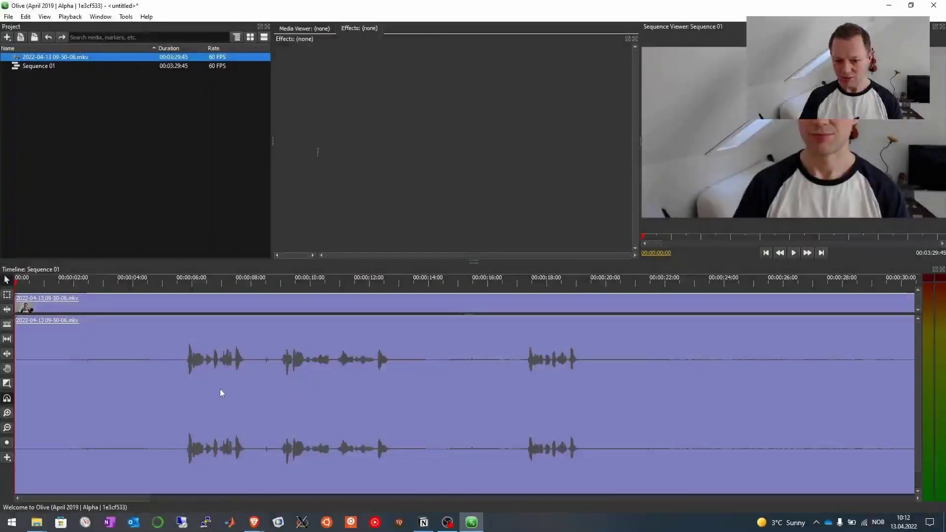
- Choose Auto-Cut Silence from the timeline clip's context menu
{"action": "right_click", "coordinate": [163, 341]}
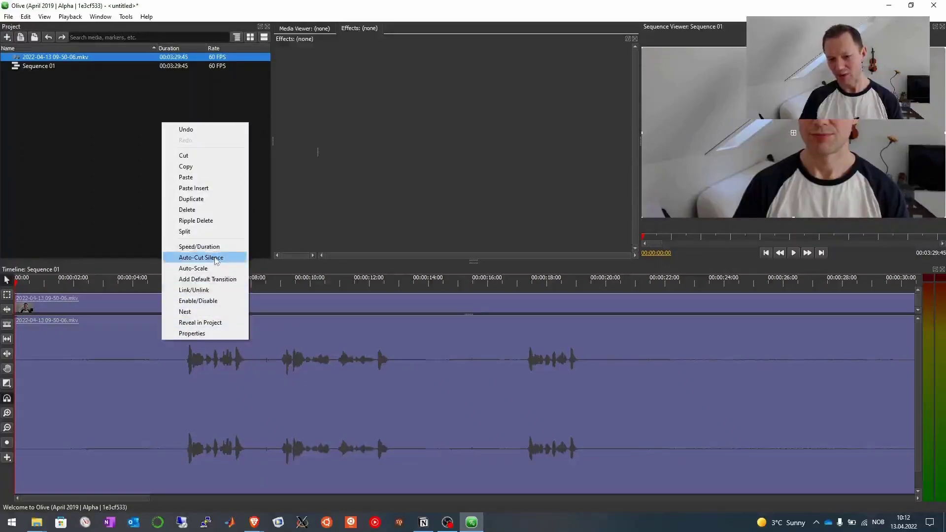
{"action": "left_click", "coordinate": [216, 258]}
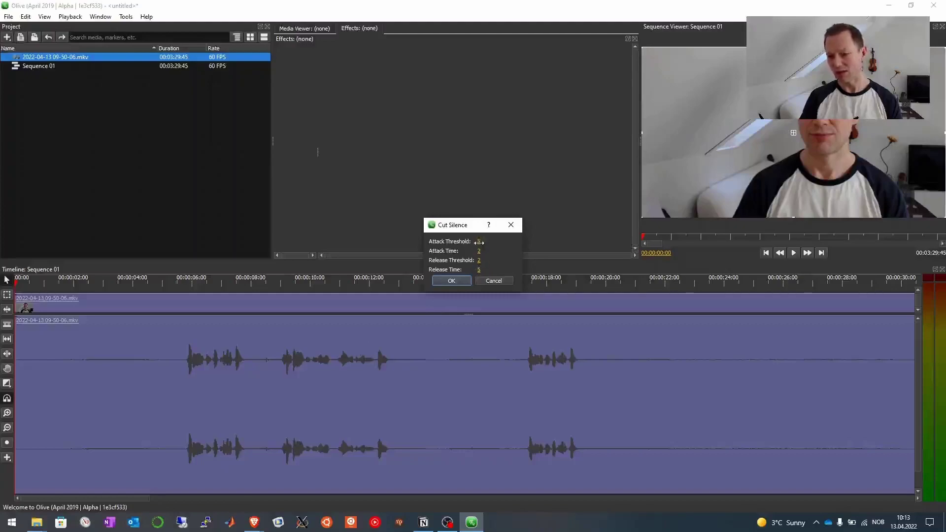
- Run Cut Silence with attack threshold 5, attack time 5 and release time 10
{"action": "left_click_drag", "start_coordinate": [479, 242], "coordinate": [482, 242]}
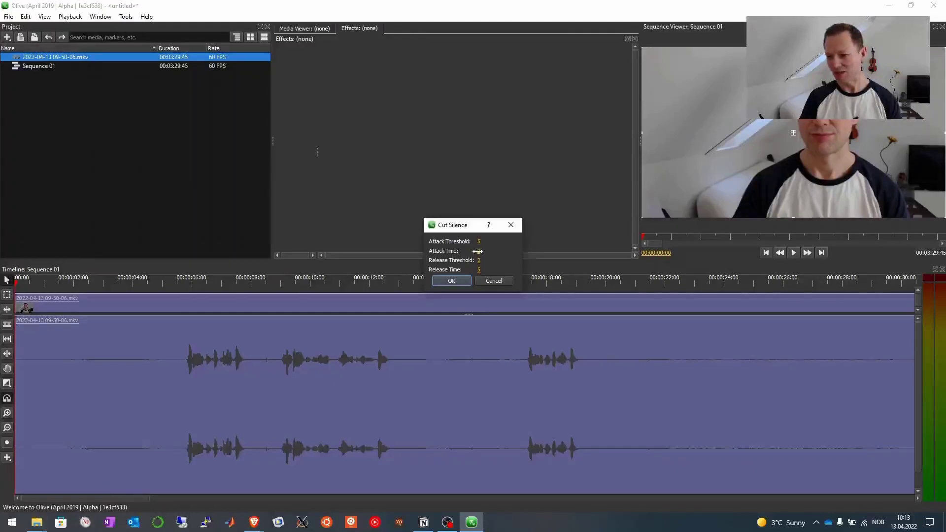
{"action": "left_click", "coordinate": [478, 252]}
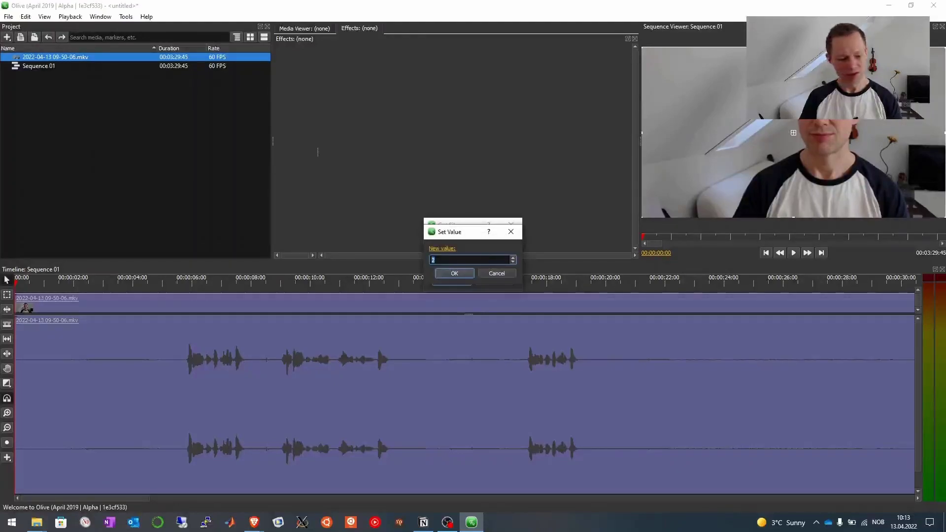
{"action": "left_click", "coordinate": [458, 273]}
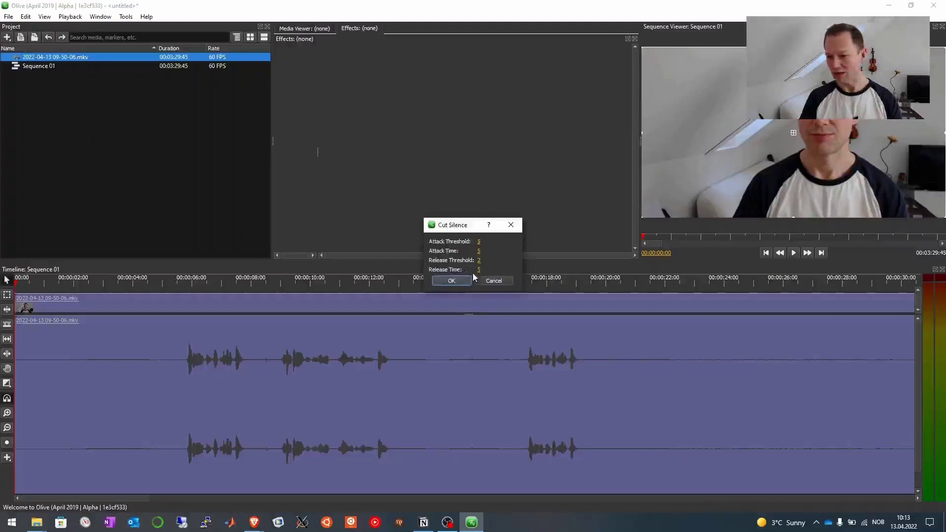
{"action": "left_click_drag", "start_coordinate": [478, 270], "coordinate": [481, 270]}
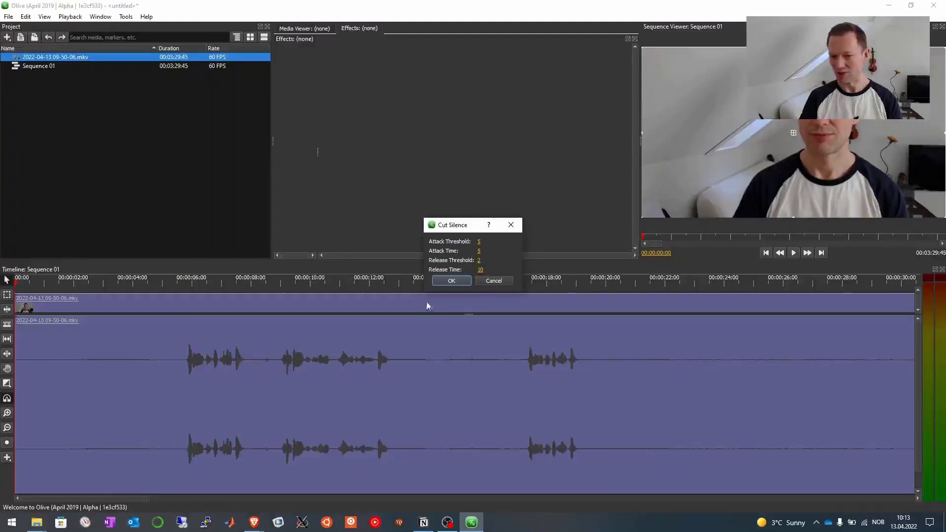
{"action": "left_click", "coordinate": [452, 281]}
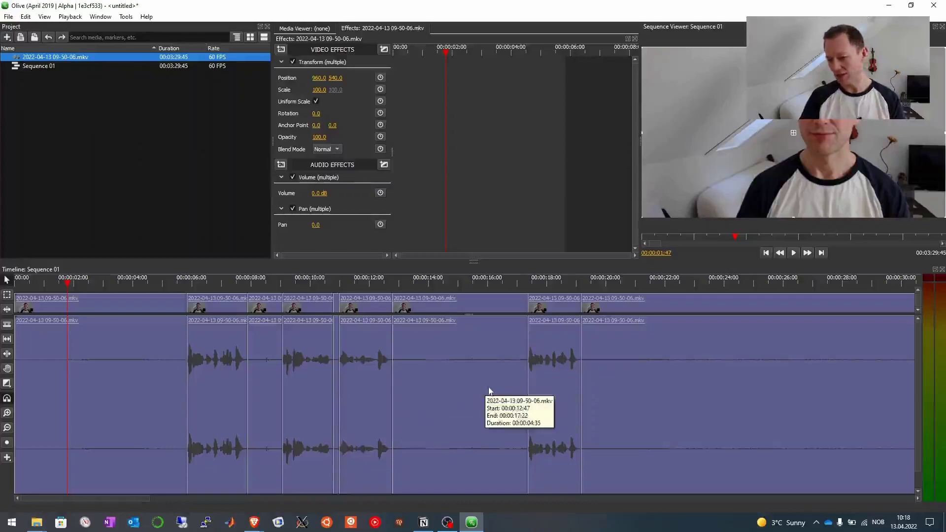
{"action": "key", "text": "ctrl+a"}
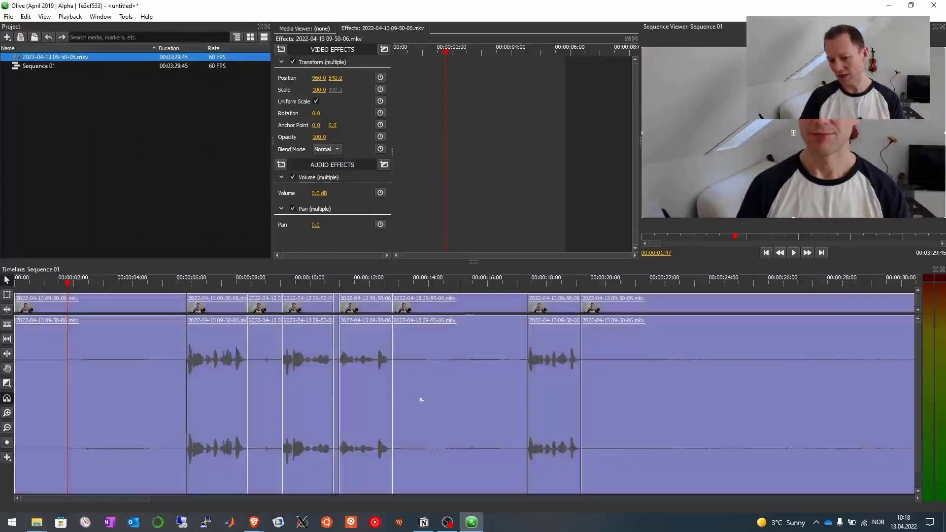
{"action": "left_click", "coordinate": [145, 389]}
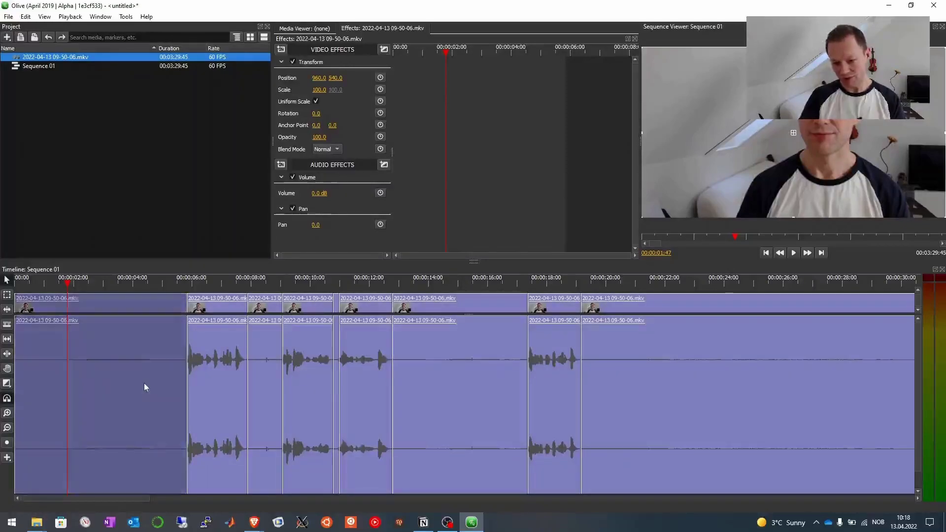
{"action": "left_click", "coordinate": [270, 392], "text": "shift"}
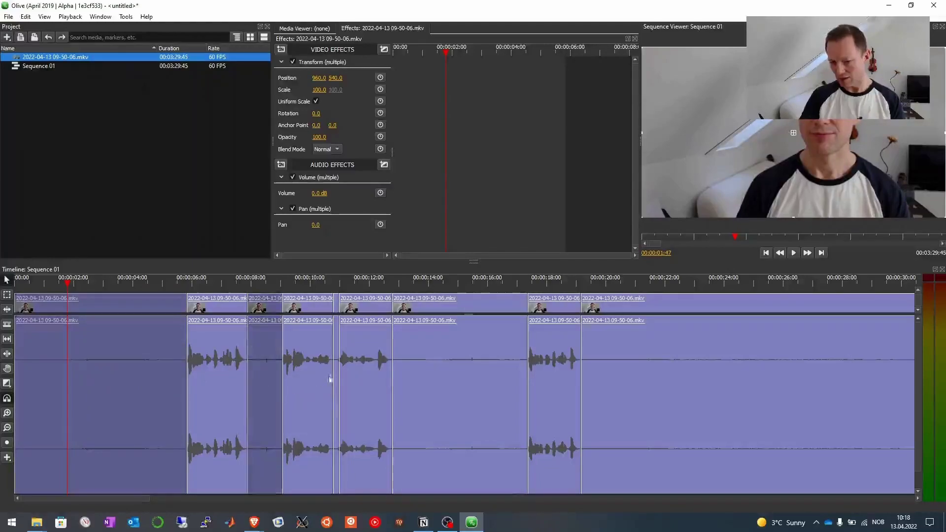
{"action": "left_click", "coordinate": [447, 383], "text": "shift"}
{"action": "left_click", "coordinate": [686, 372], "text": "shift"}
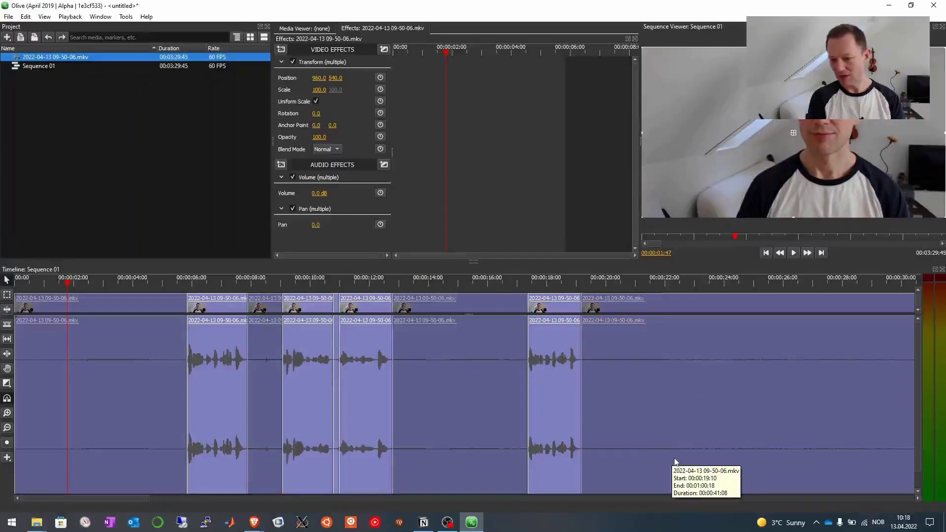
{"action": "key", "text": "shift+Delete"}
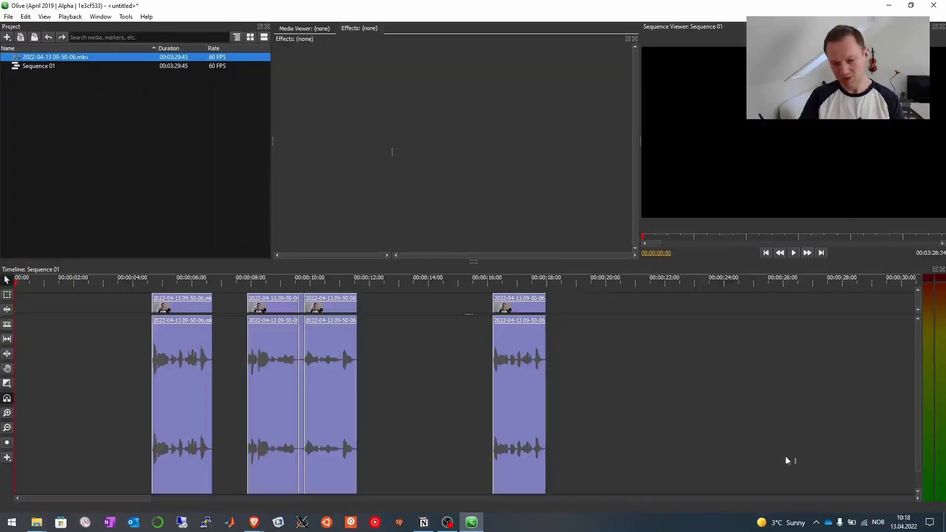
{"action": "key", "text": "ctrl+z"}
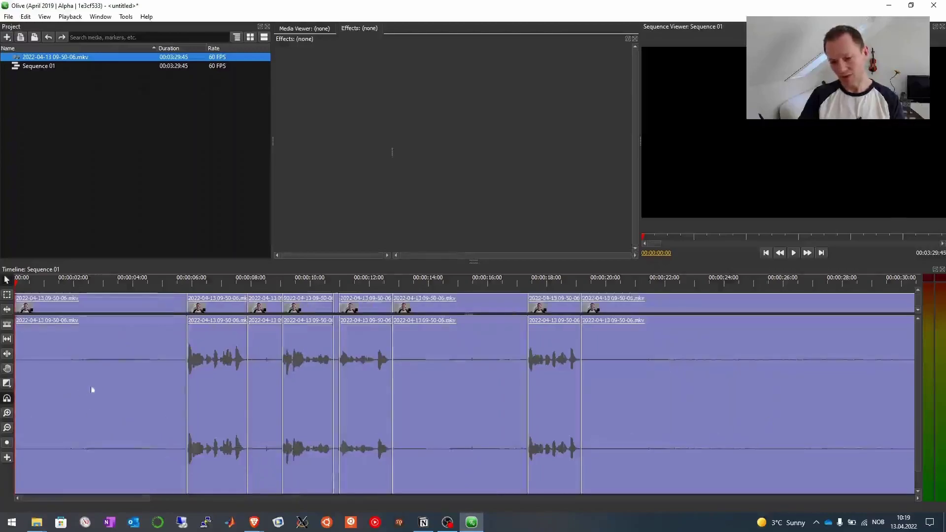
- Ripple-delete the nine silent clips with Shift+Delete, closing every gap on the timeline
{"action": "left_click", "coordinate": [107, 373]}
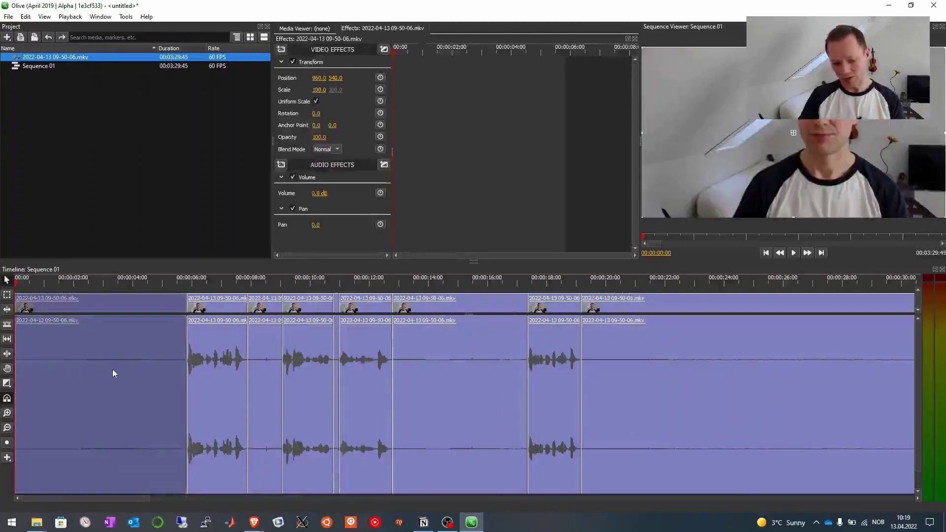
{"action": "key", "text": "shift+Delete"}
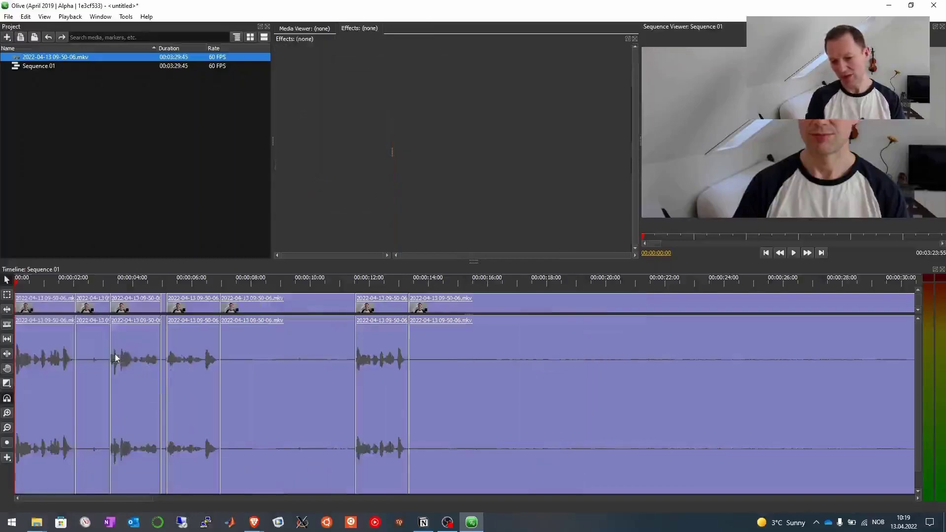
{"action": "left_click", "coordinate": [104, 380]}
{"action": "key", "text": "shift+Delete"}
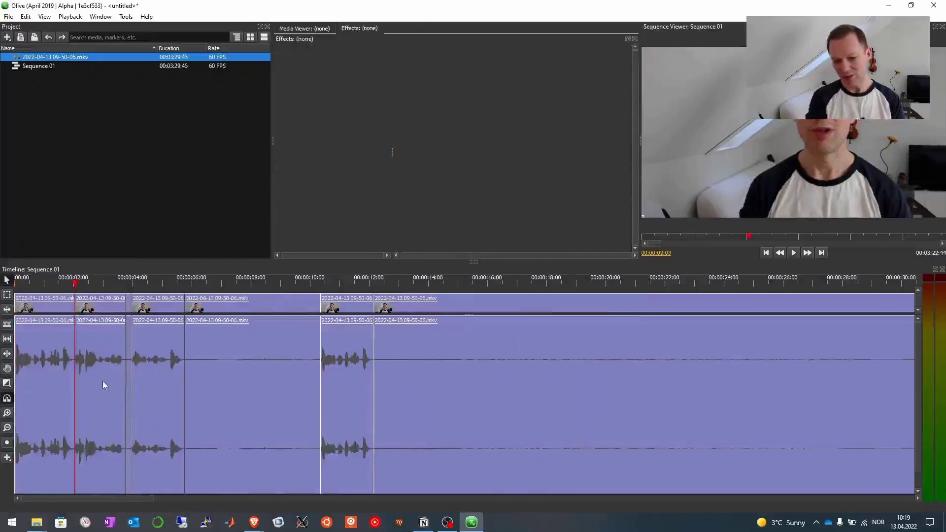
{"action": "left_click", "coordinate": [256, 385]}
{"action": "key", "text": "shift+Delete"}
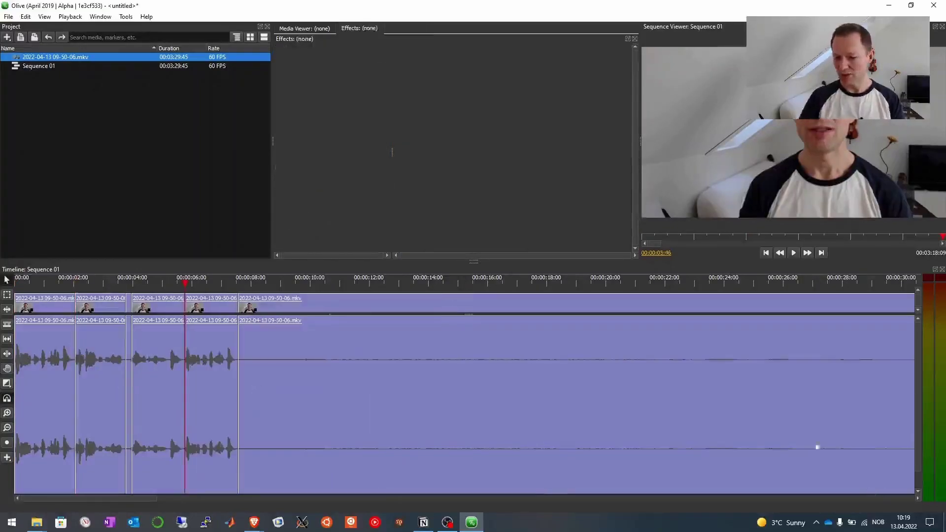
{"action": "left_click", "coordinate": [615, 395]}
{"action": "key", "text": "shift+Delete"}
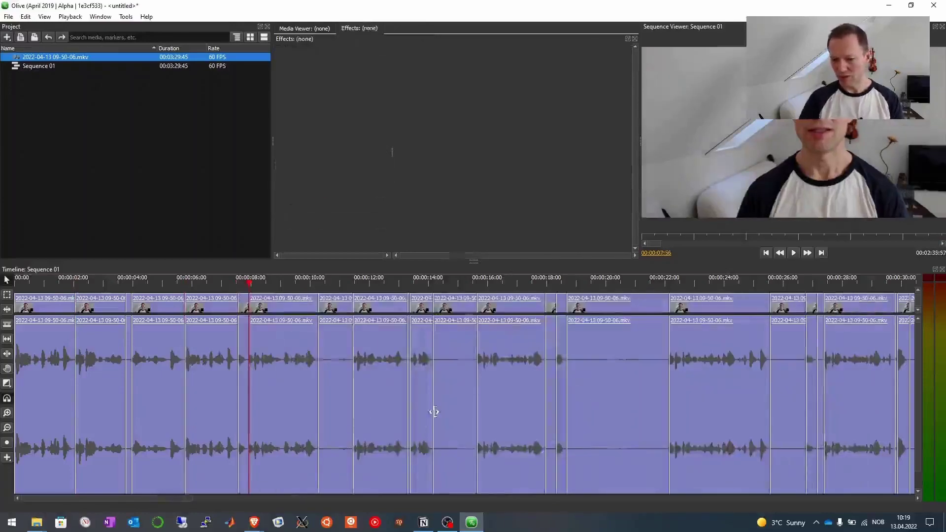
{"action": "left_click", "coordinate": [337, 392]}
{"action": "key", "text": "shift+Delete"}
{"action": "left_click", "coordinate": [416, 391]}
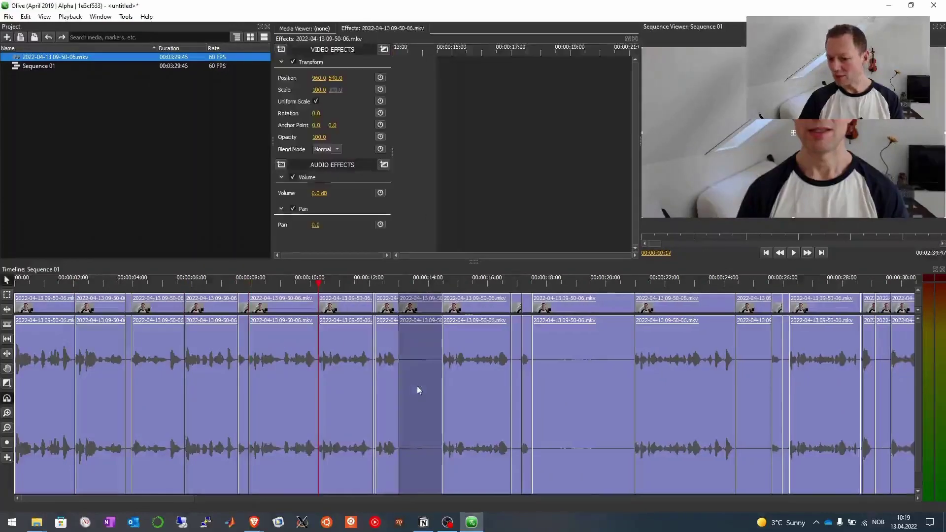
{"action": "key", "text": "shift+Delete"}
{"action": "left_click", "coordinate": [705, 390]}
{"action": "key", "text": "shift+Delete"}
{"action": "left_click", "coordinate": [782, 380]}
{"action": "key", "text": "shift+Delete"}
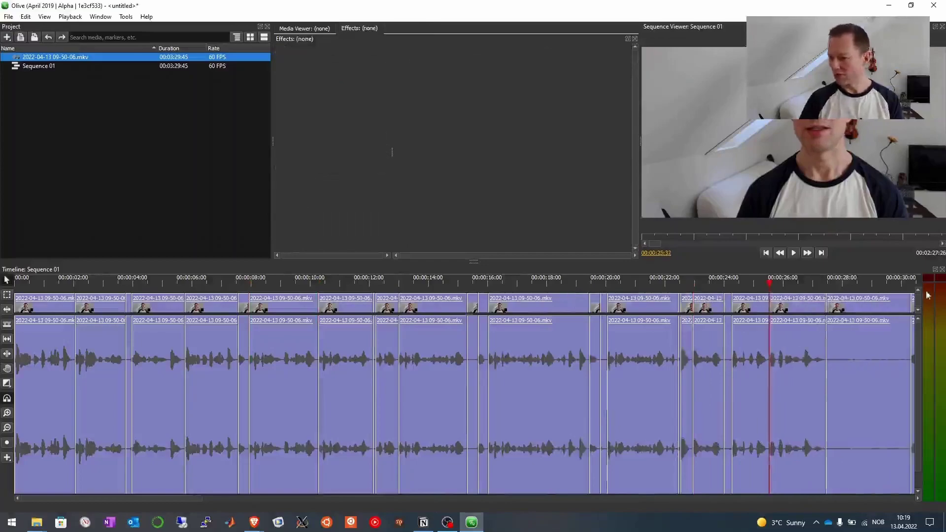
{"action": "left_click", "coordinate": [757, 364]}
{"action": "key", "text": "shift+Delete"}
- Play Sequence 01 from the start to review the tightened 00:02:24:34 edit
{"action": "key", "text": "Home"}
{"action": "key", "text": "space"}
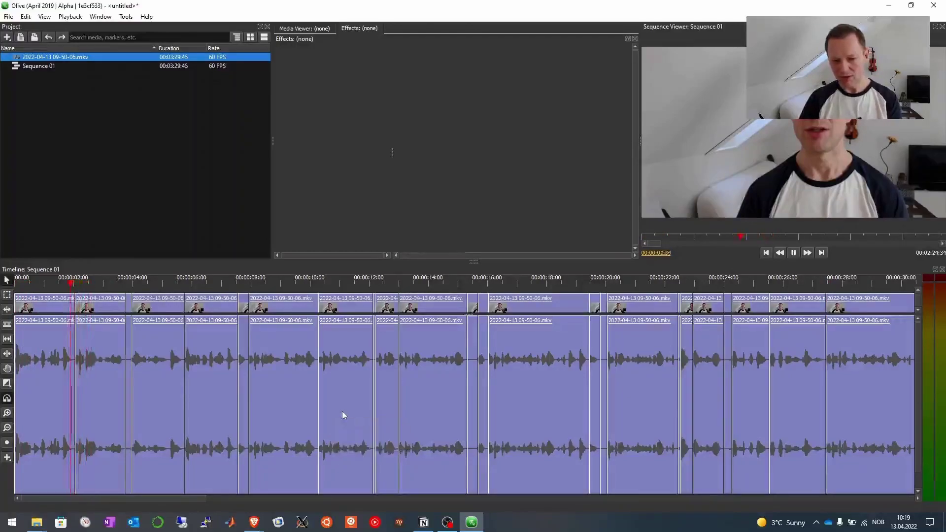
{"action": "key", "text": "space"}
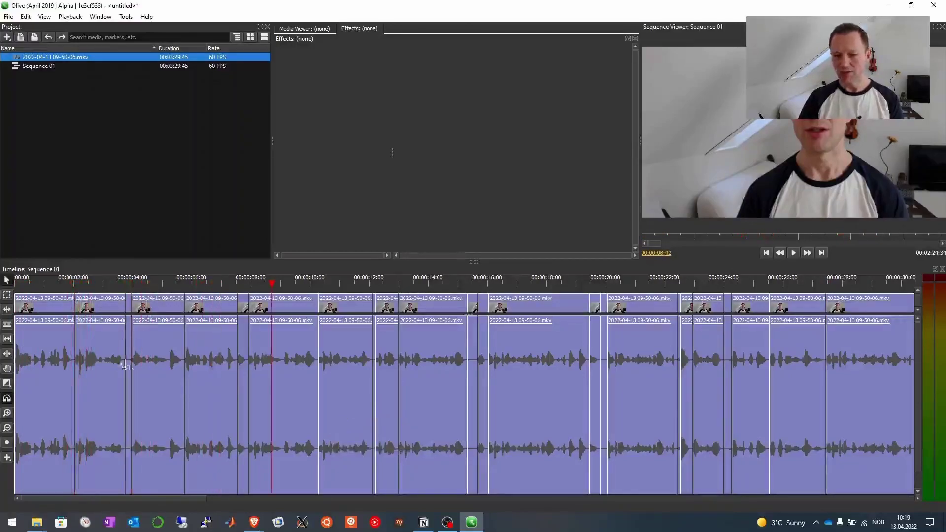
- Export Sequence 01 as MPEG-4 to video_wosilence.mp4 on the Desktop, overwriting the existing file
{"action": "left_click", "coordinate": [9, 17]}
{"action": "left_click", "coordinate": [35, 109]}
{"action": "left_click", "coordinate": [468, 372]}
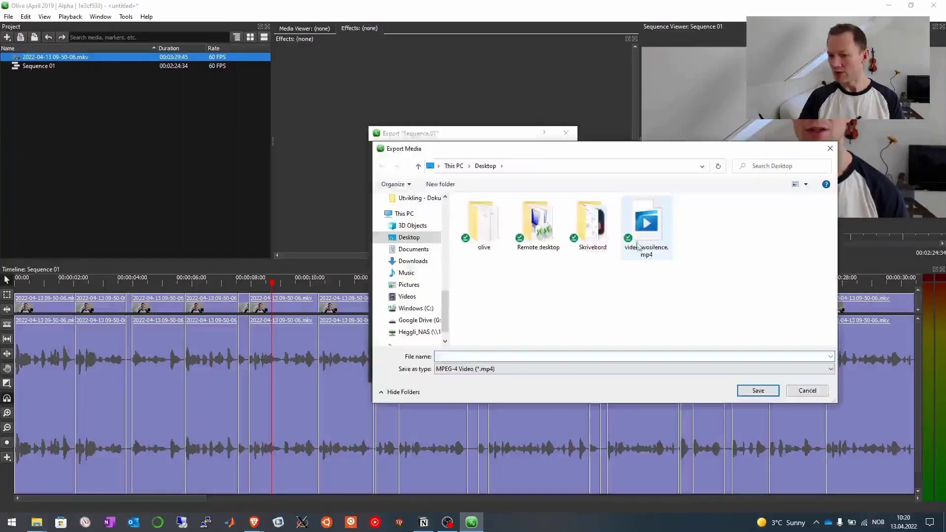
{"action": "left_click", "coordinate": [647, 226]}
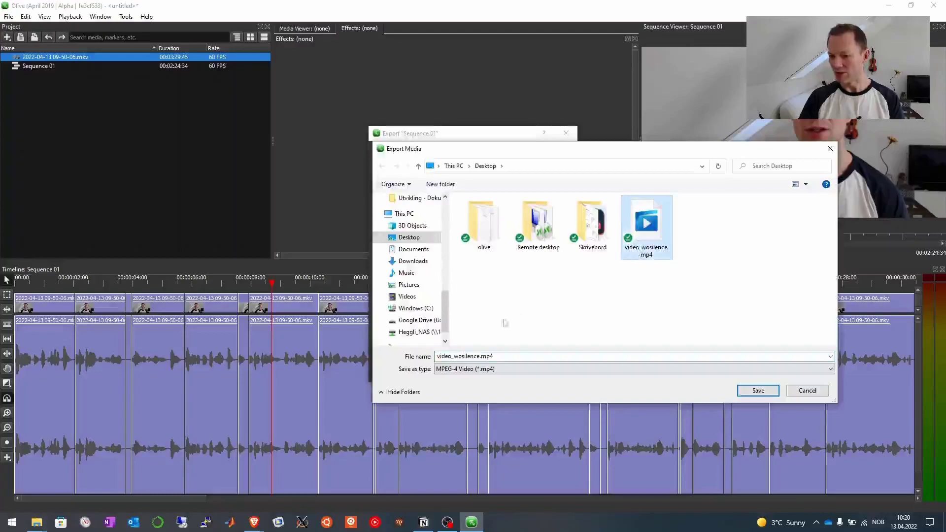
{"action": "left_click", "coordinate": [758, 390]}
{"action": "left_click", "coordinate": [503, 263]}
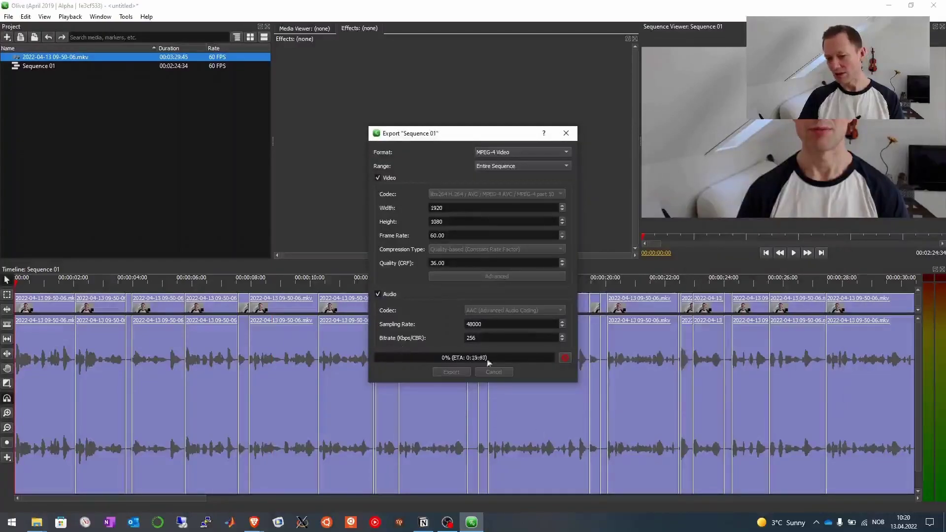